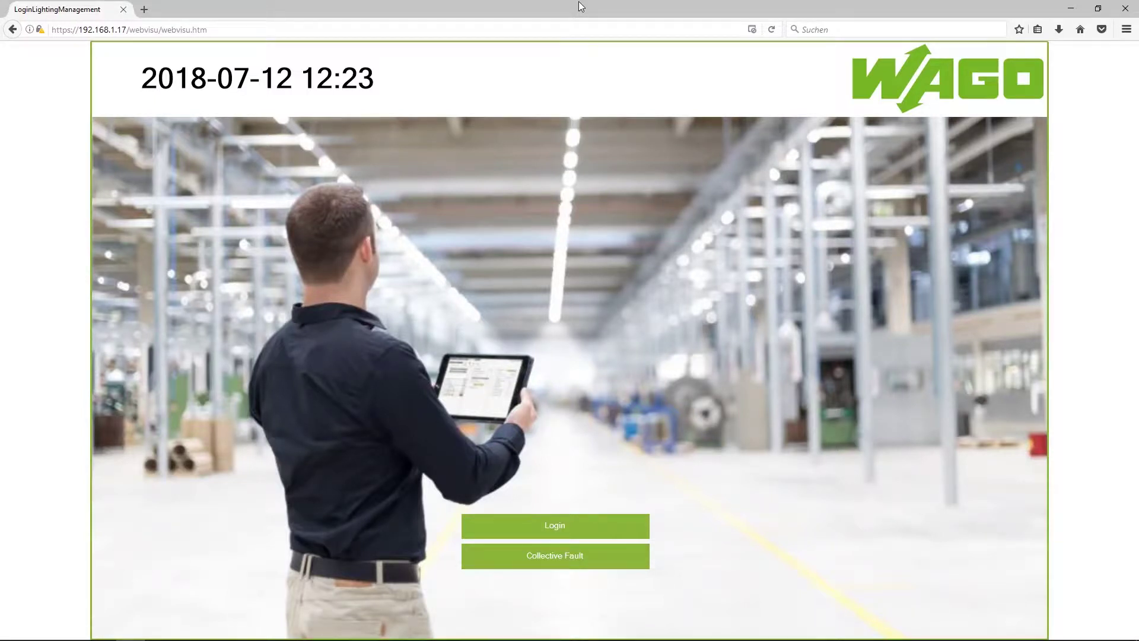
# Log in with the user name and password to reach the 02_Laboratory Function page.
pyautogui.click(148, 29)
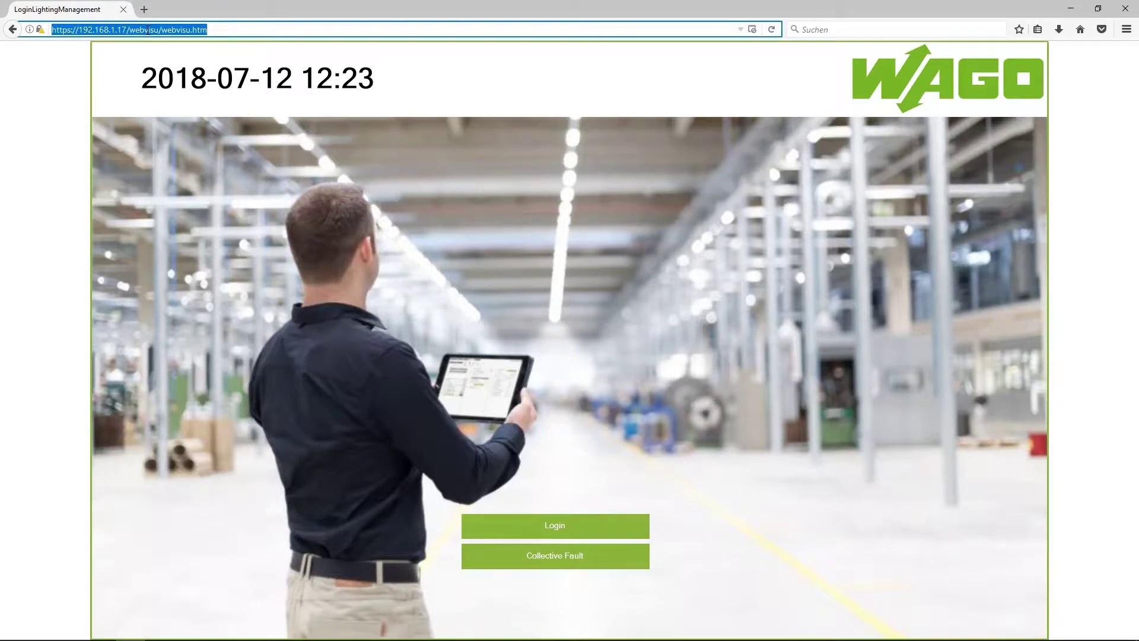
pyautogui.click(69, 66)
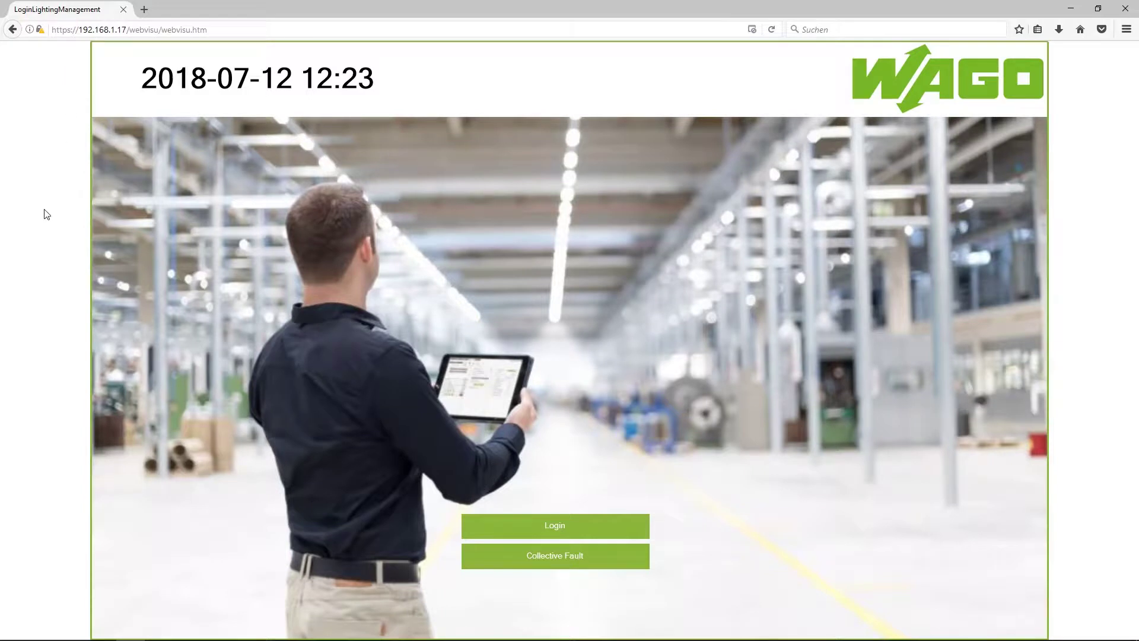
pyautogui.click(594, 526)
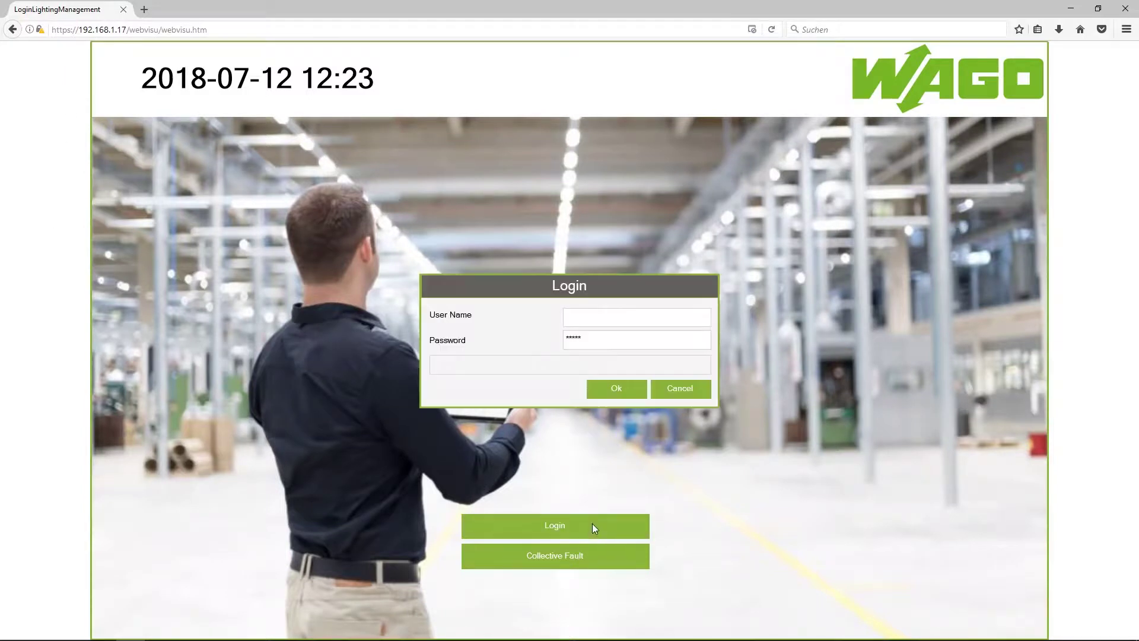
pyautogui.click(582, 320)
pyautogui.click(630, 339)
pyautogui.click(620, 394)
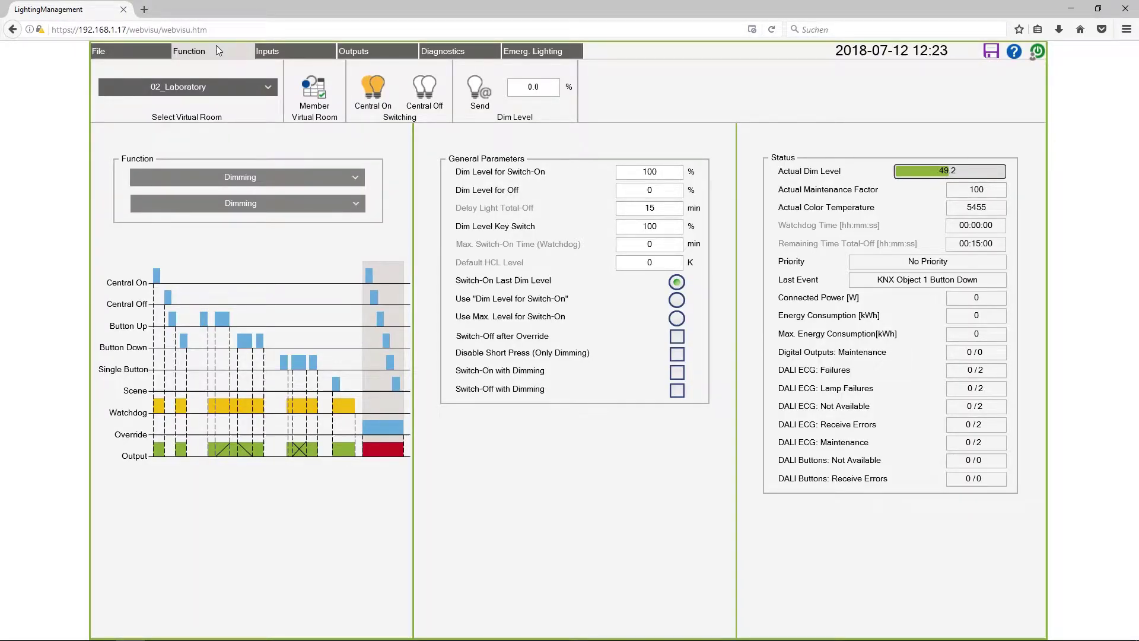
# Add a new HCL curve in the HCL Curves list and open its configuration.
pyautogui.click(272, 57)
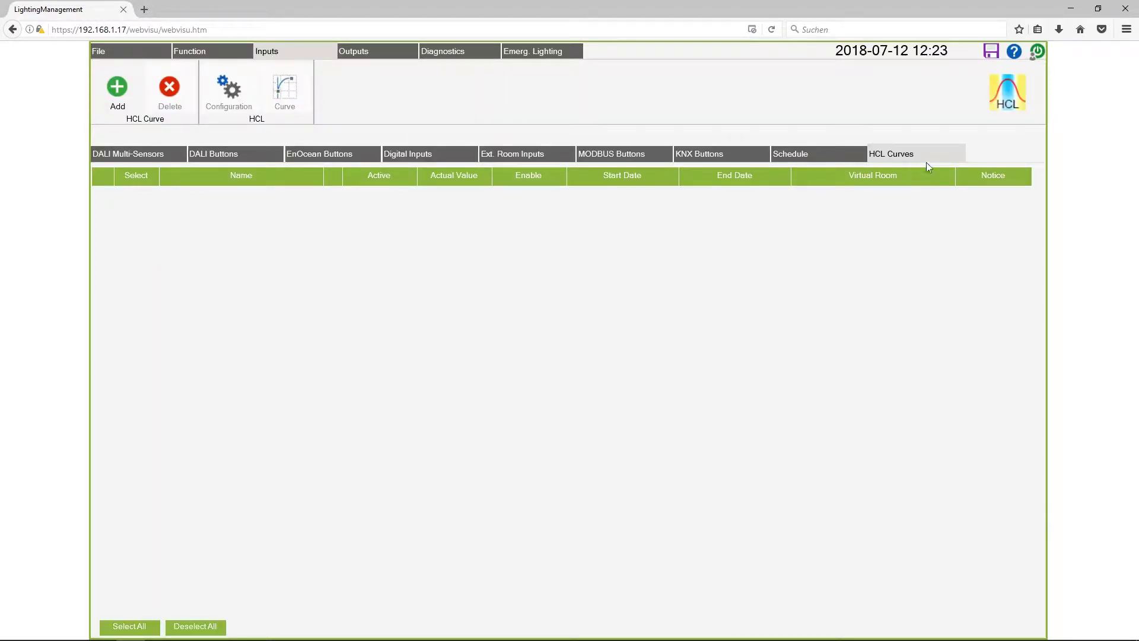
pyautogui.click(118, 89)
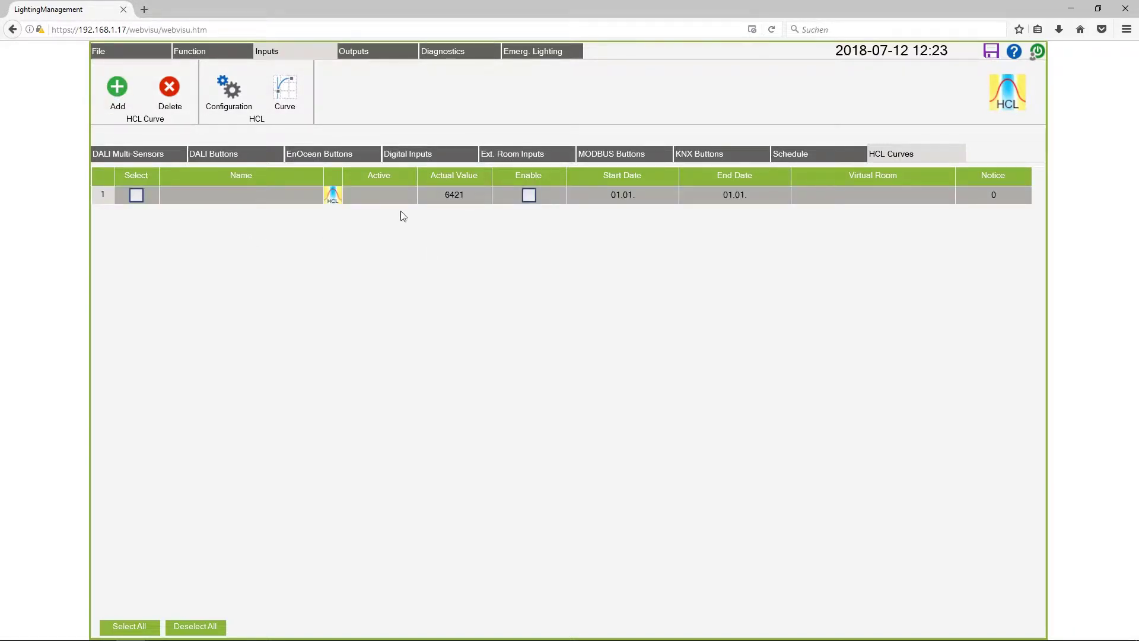
pyautogui.click(228, 90)
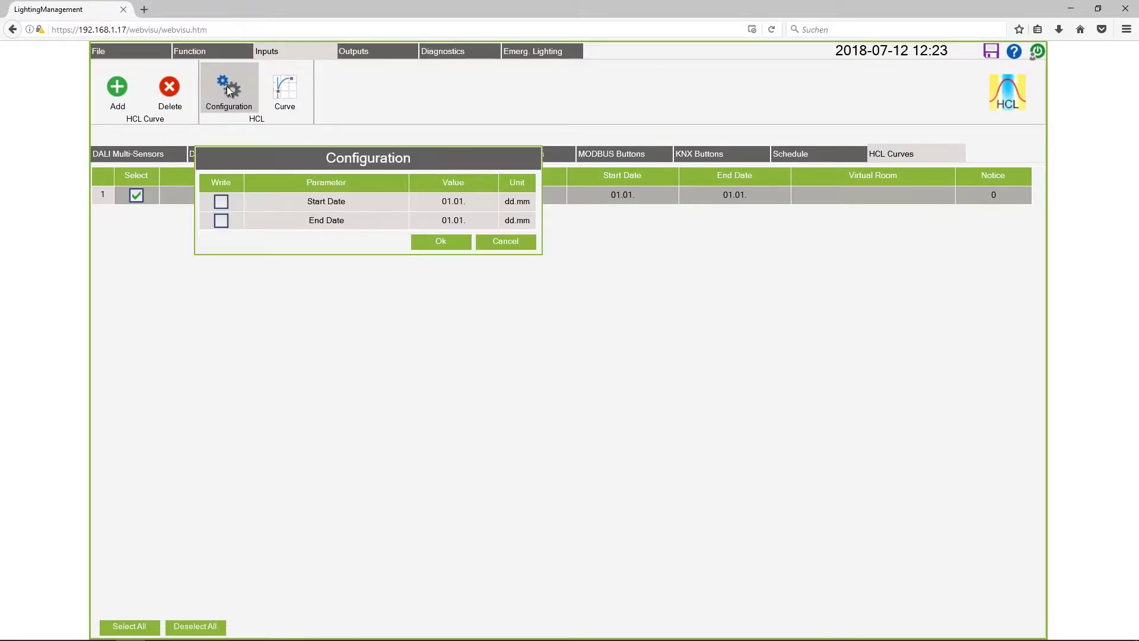
# Enable the curve's end date and set it to 31 July 2018.
pyautogui.click(454, 225)
pyautogui.click(456, 226)
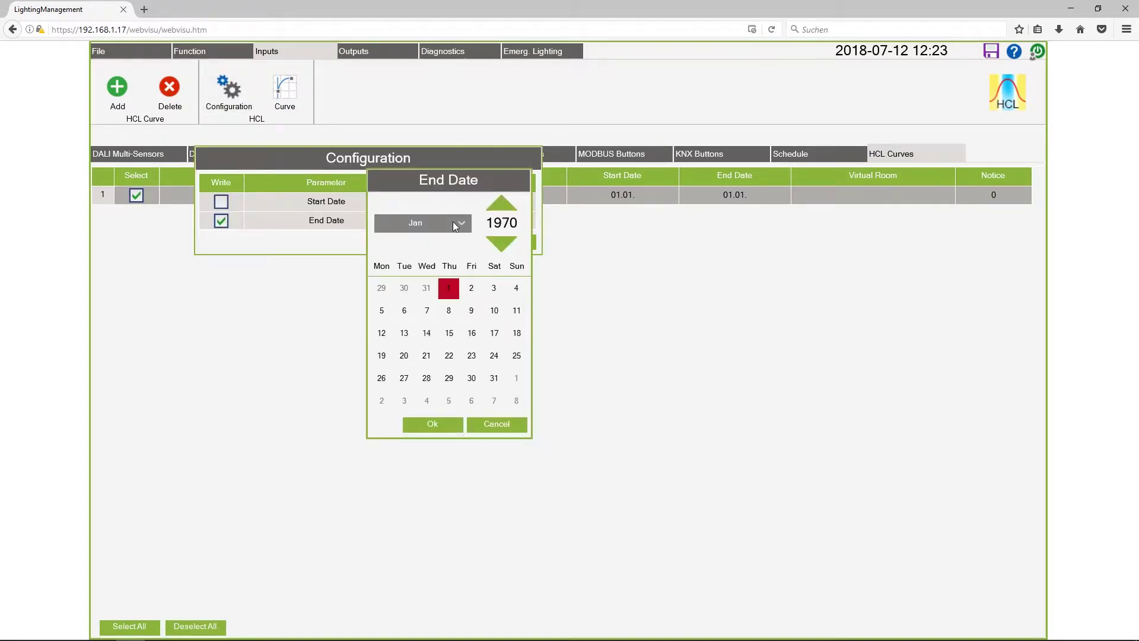
pyautogui.click(512, 231)
pyautogui.write('018')
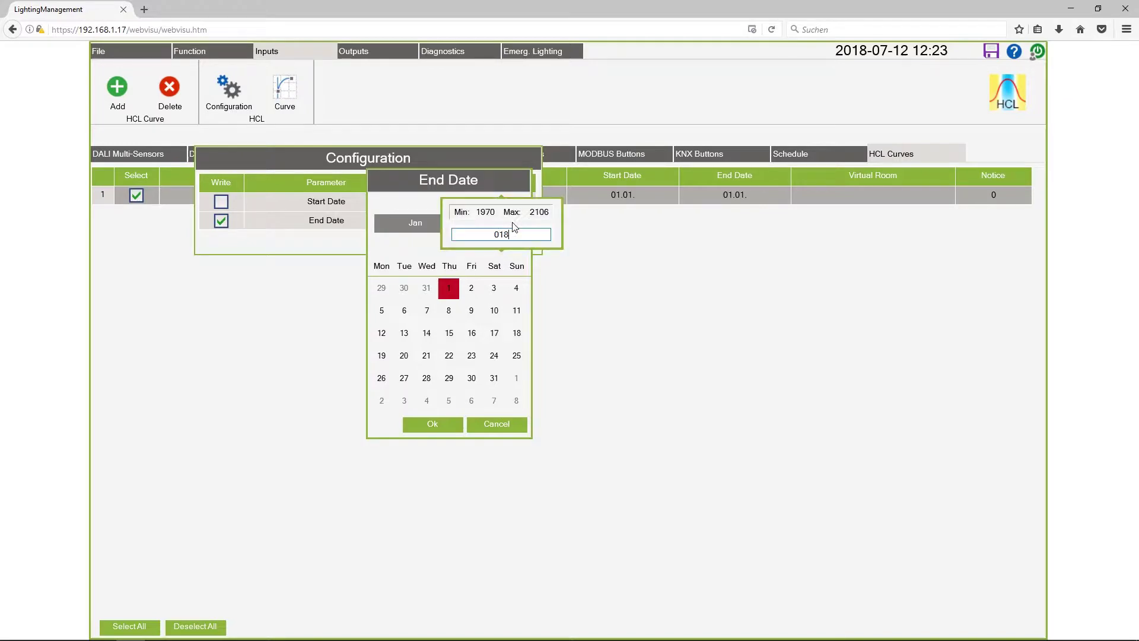
pyautogui.moveTo(511, 234); pyautogui.dragTo(464, 231)
pyautogui.write('2018')
pyautogui.press('Return')
pyautogui.click(432, 229)
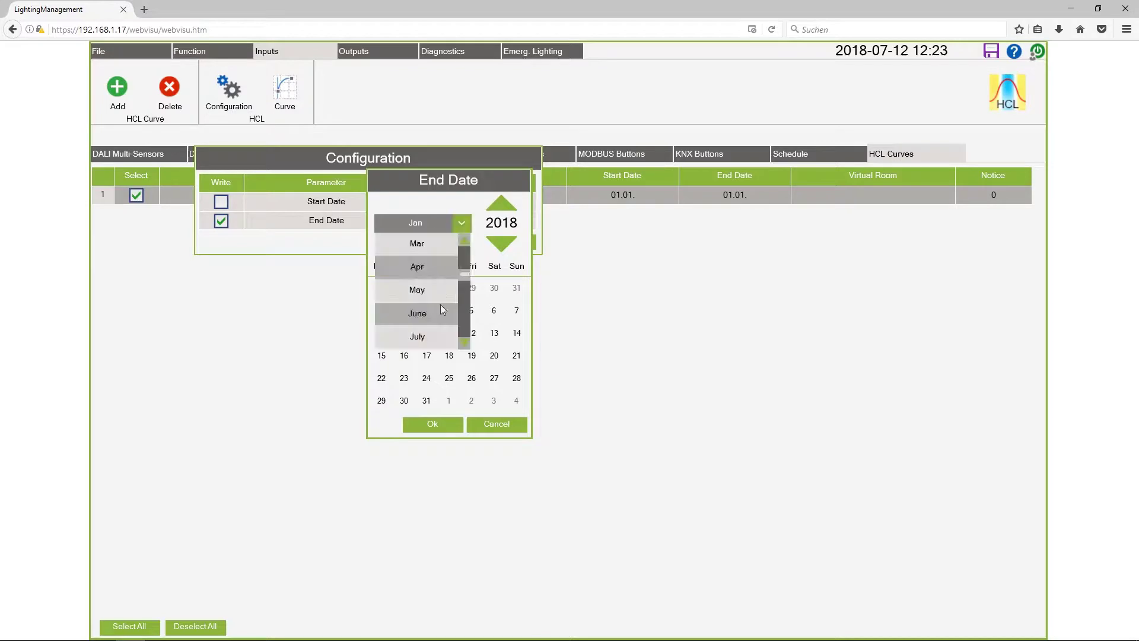
pyautogui.click(431, 337)
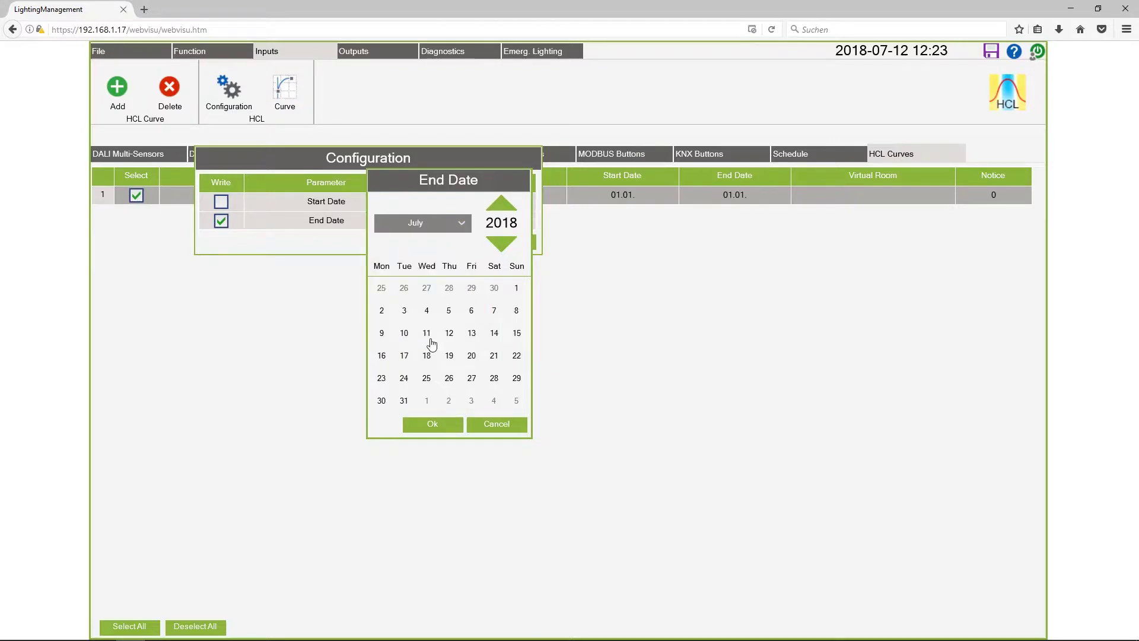
pyautogui.click(406, 401)
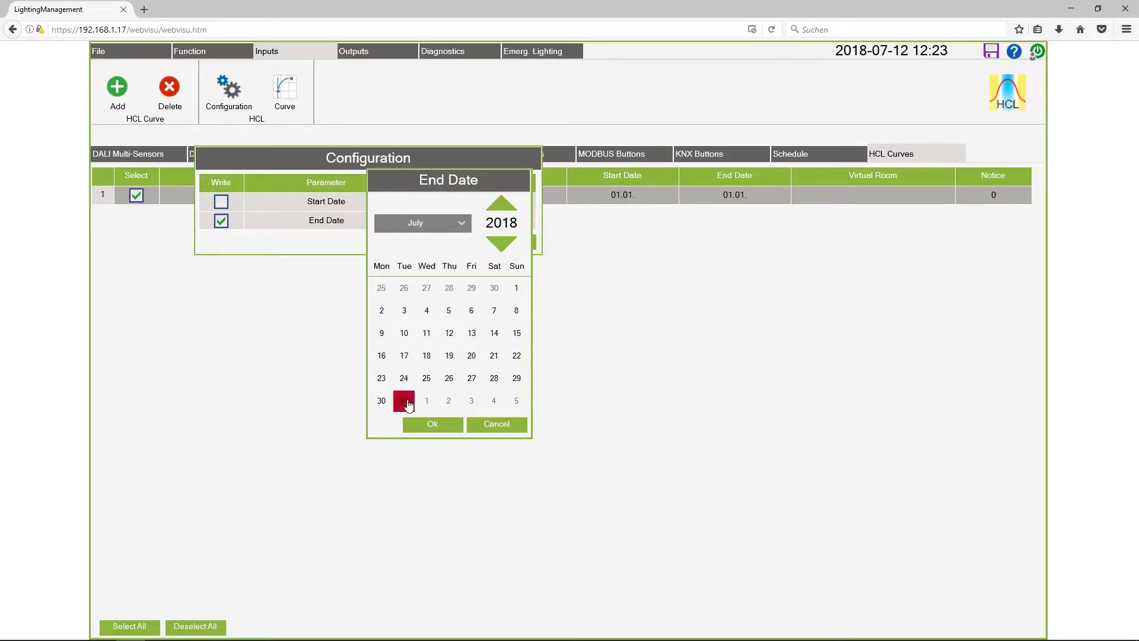
# Confirm the 31.07. end date, set the curve's virtual room to 02_Laboratory, and tick Enable.
pyautogui.click(439, 425)
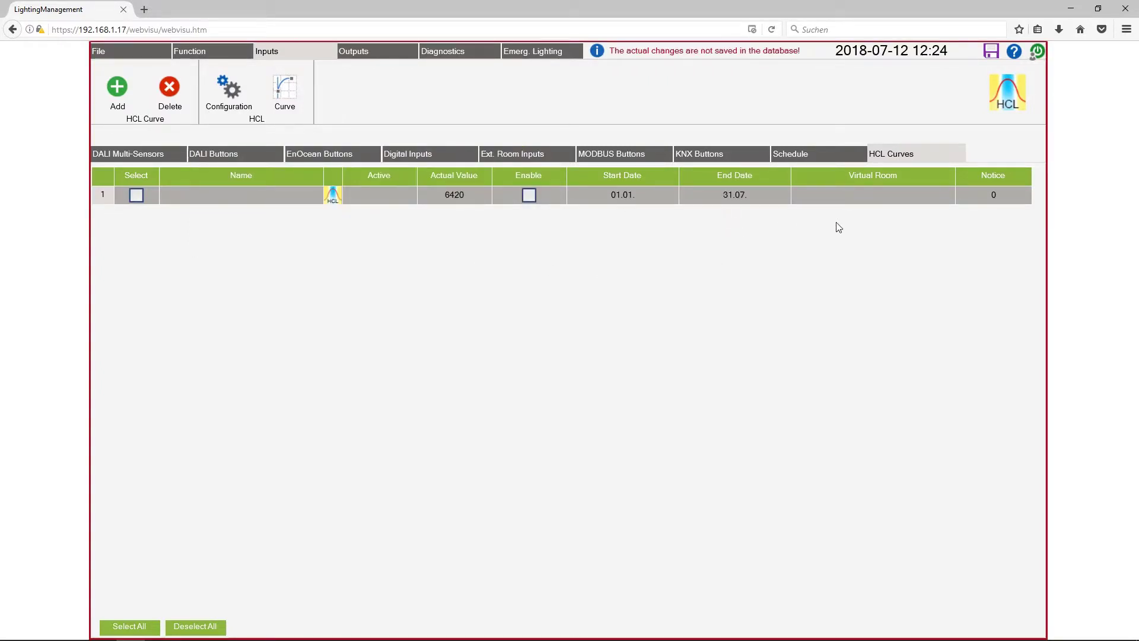
pyautogui.click(883, 196)
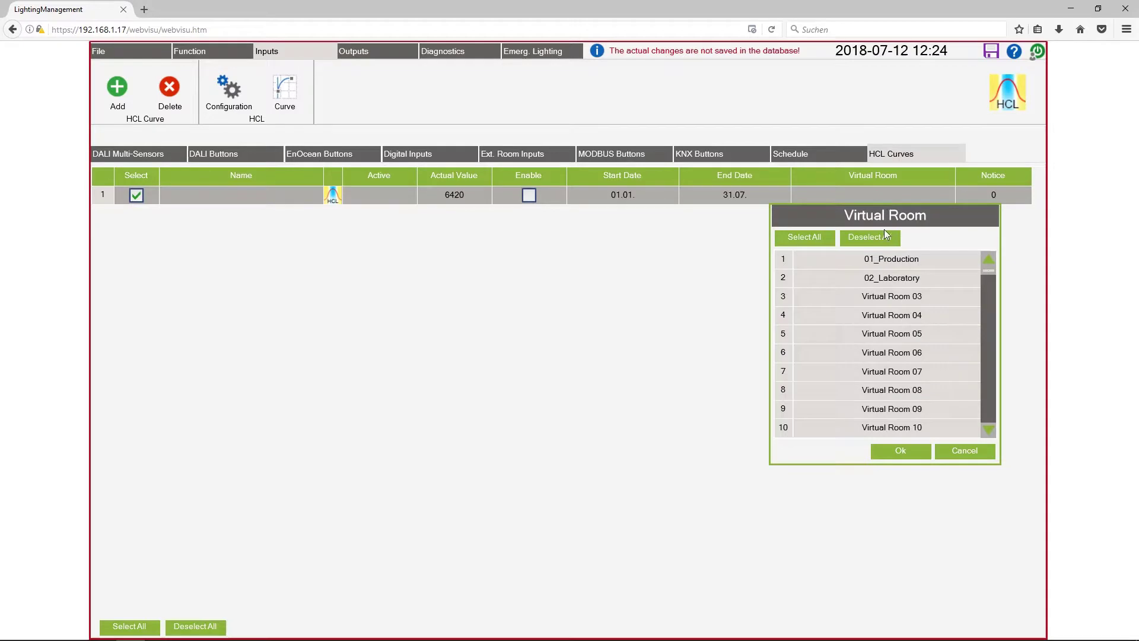
pyautogui.click(892, 279)
pyautogui.click(900, 449)
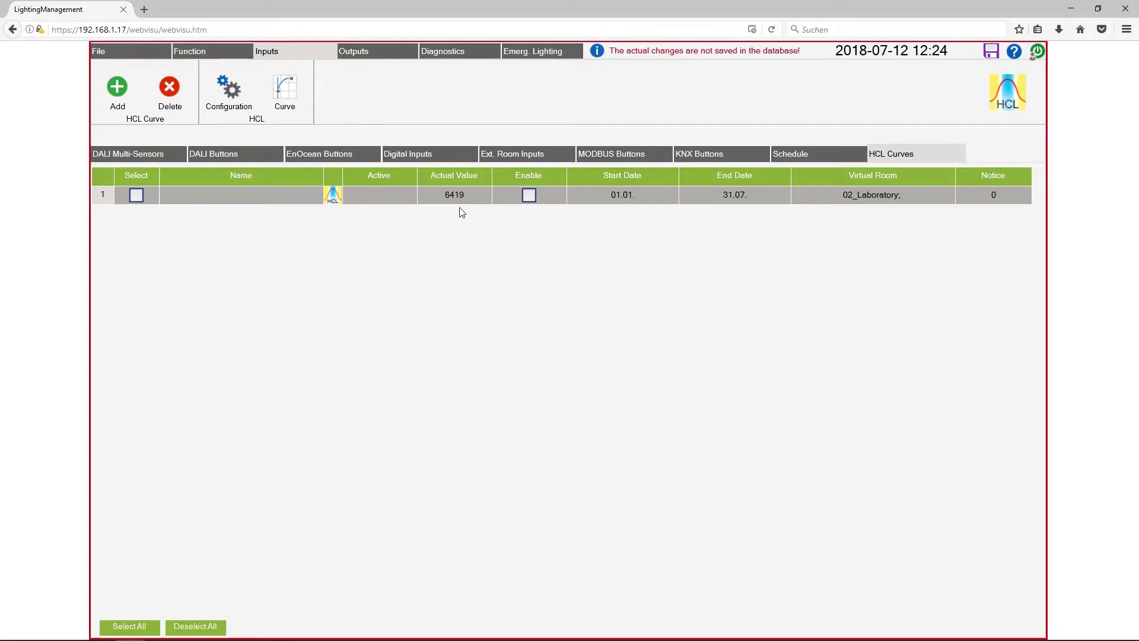
pyautogui.click(528, 196)
# In the DALI Module 01 outputs, select Laboratory_Lamp1 and Laboratory_Lamp2.
pyautogui.click(359, 52)
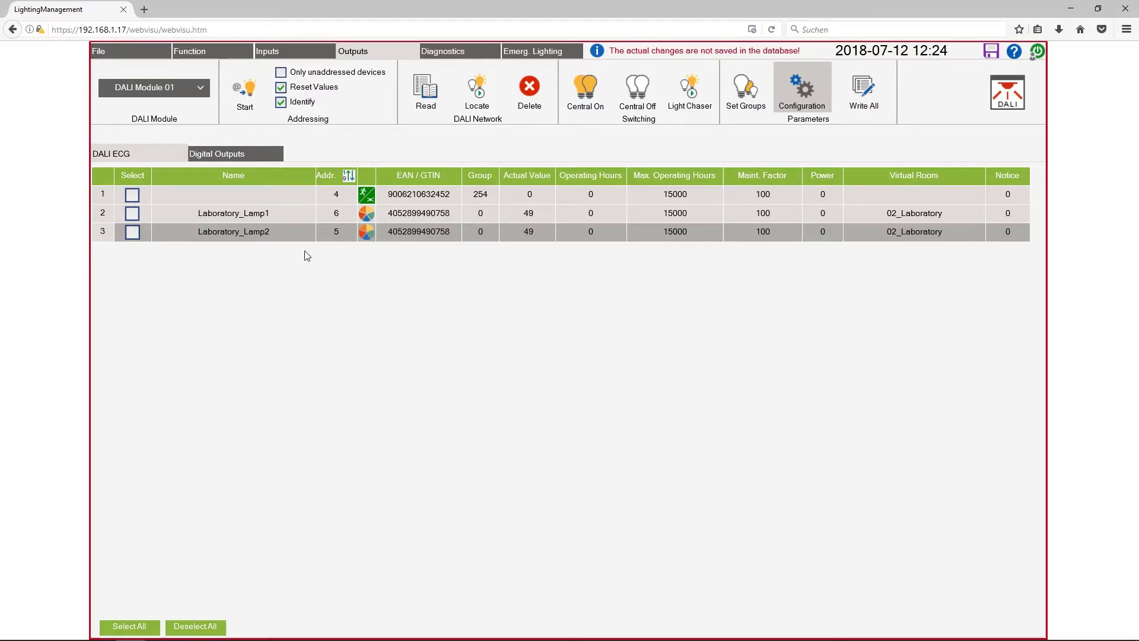
pyautogui.click(133, 212)
pyautogui.click(133, 233)
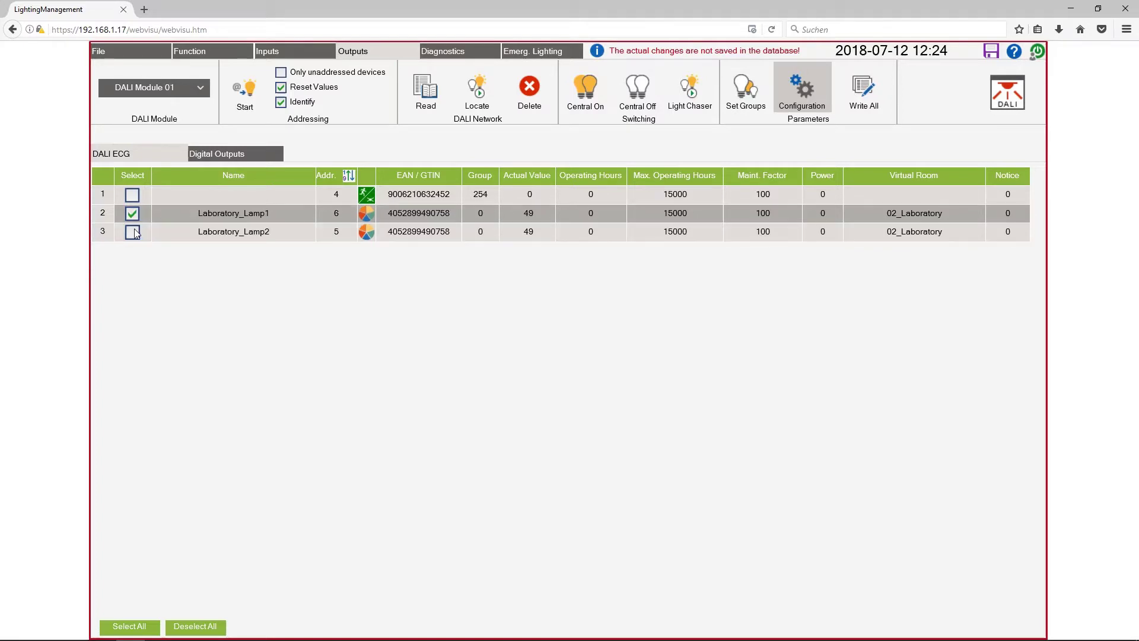
# Give both Laboratory lamps HCL Scene 0 at 3000 K and Scene 1 at 5000 K, and apply.
pyautogui.click(791, 94)
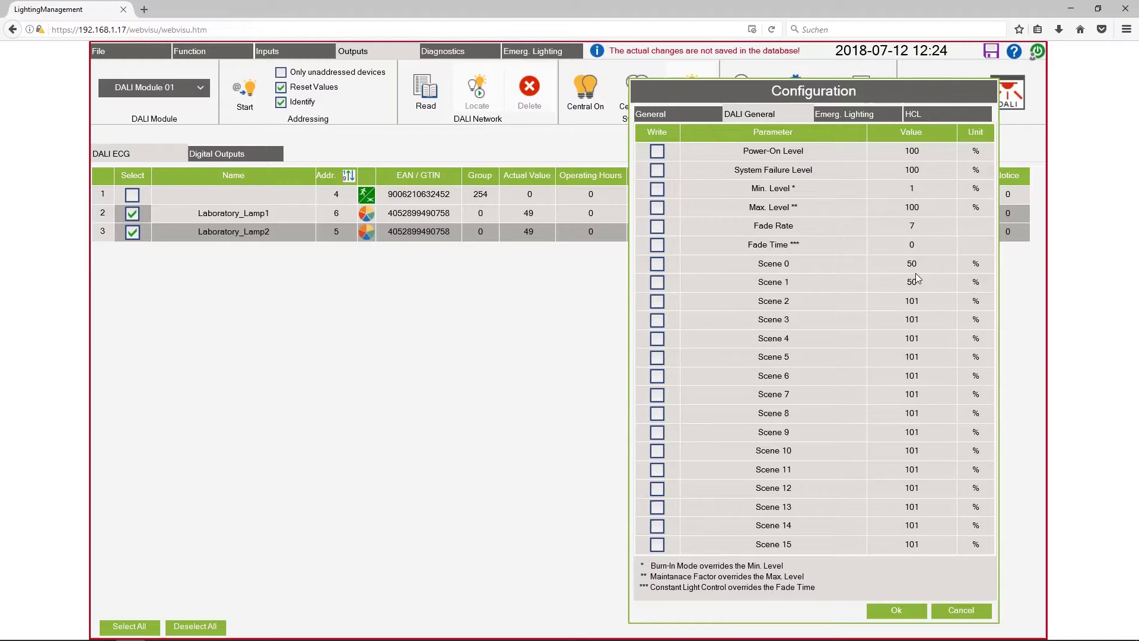
pyautogui.click(924, 113)
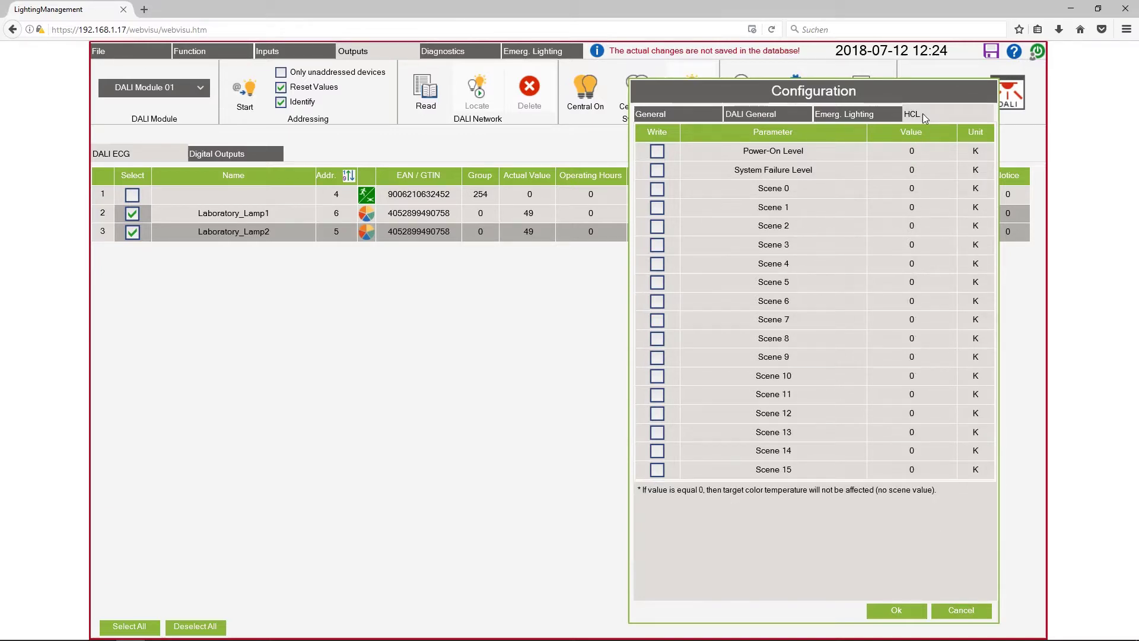
pyautogui.click(927, 189)
pyautogui.write('3000')
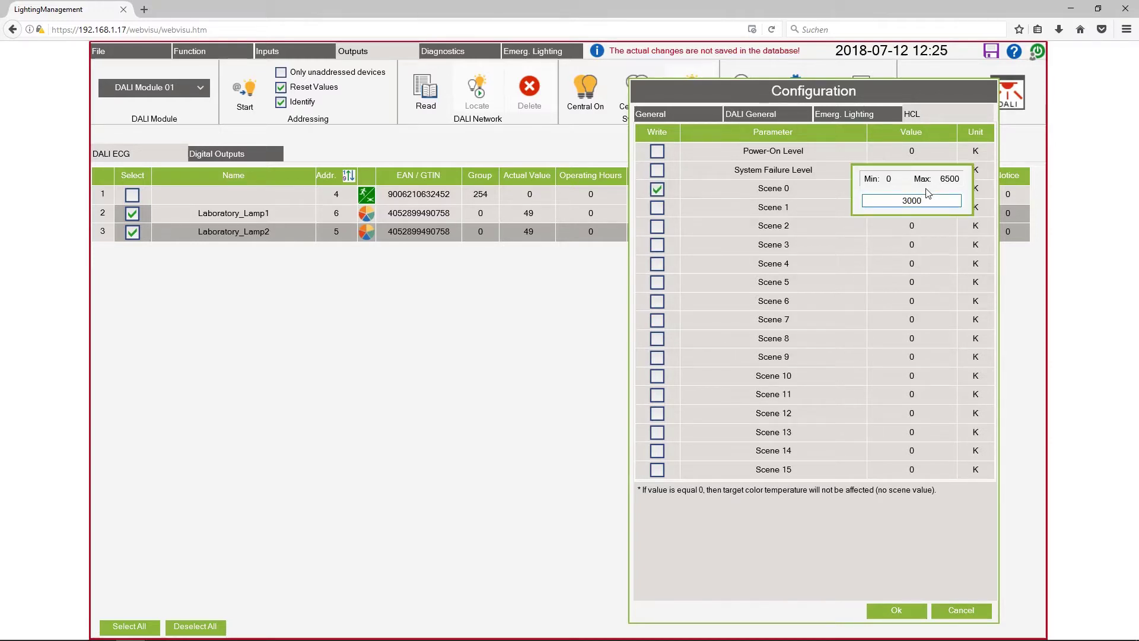
pyautogui.press('Return')
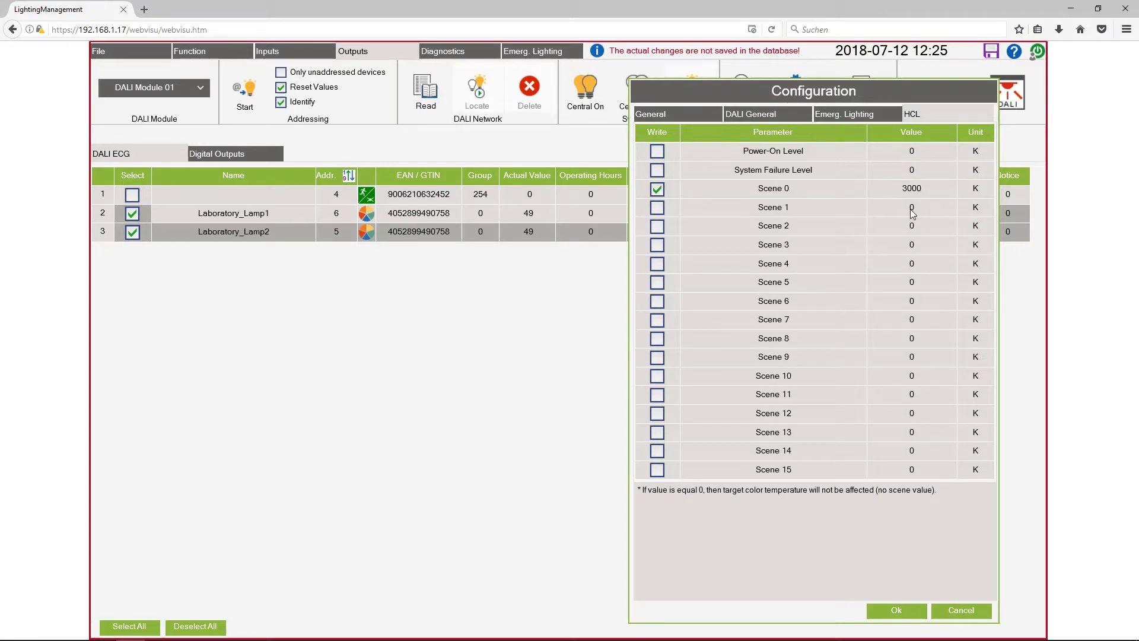
pyautogui.click(912, 209)
pyautogui.write('500')
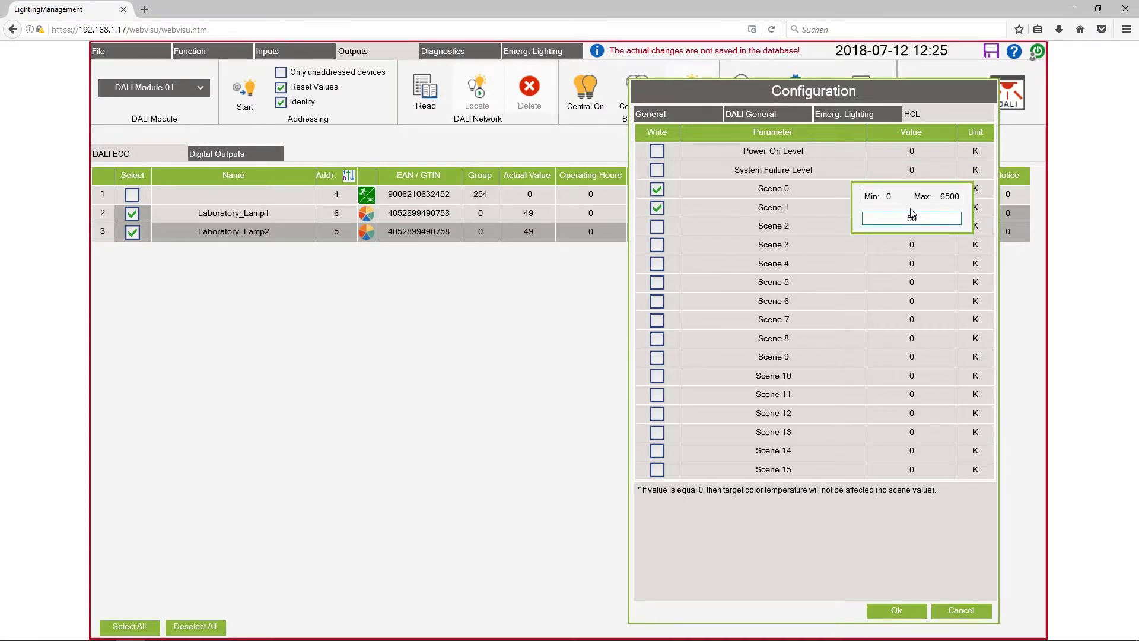
pyautogui.write('0')
pyautogui.press('Return')
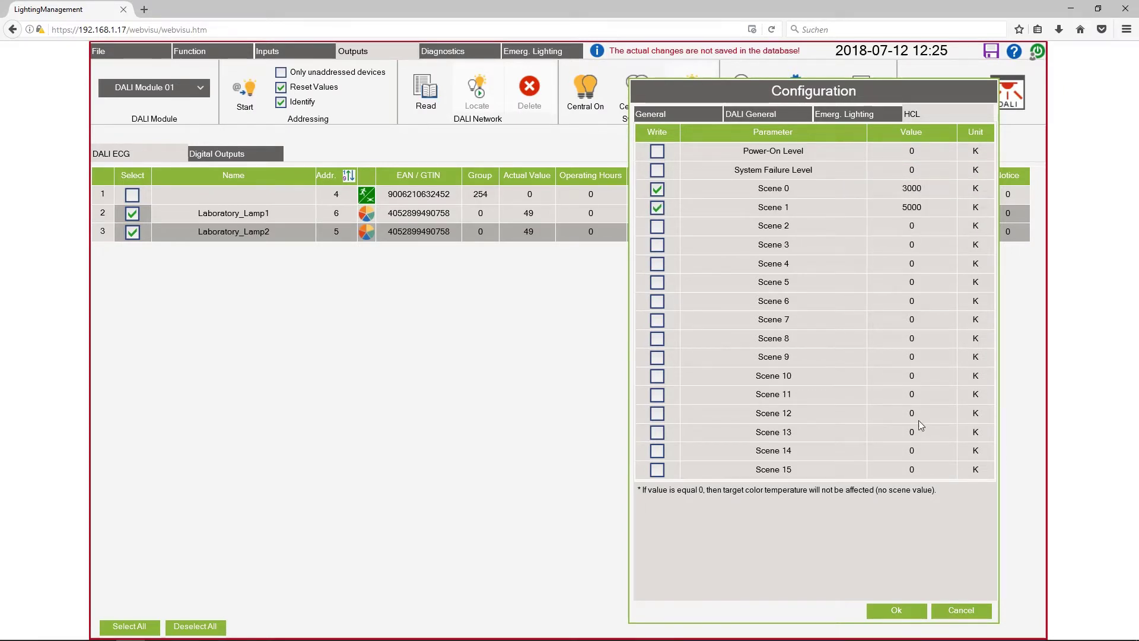
pyautogui.click(897, 611)
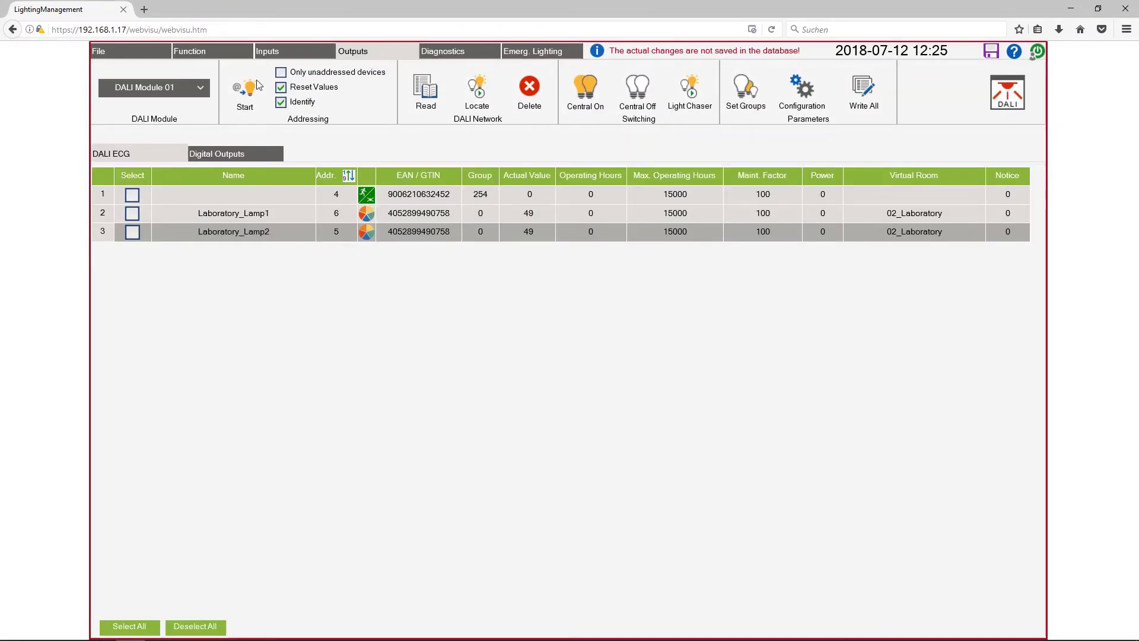
# Return to the Function page showing 02_Laboratory's dimming parameters and status.
pyautogui.click(209, 54)
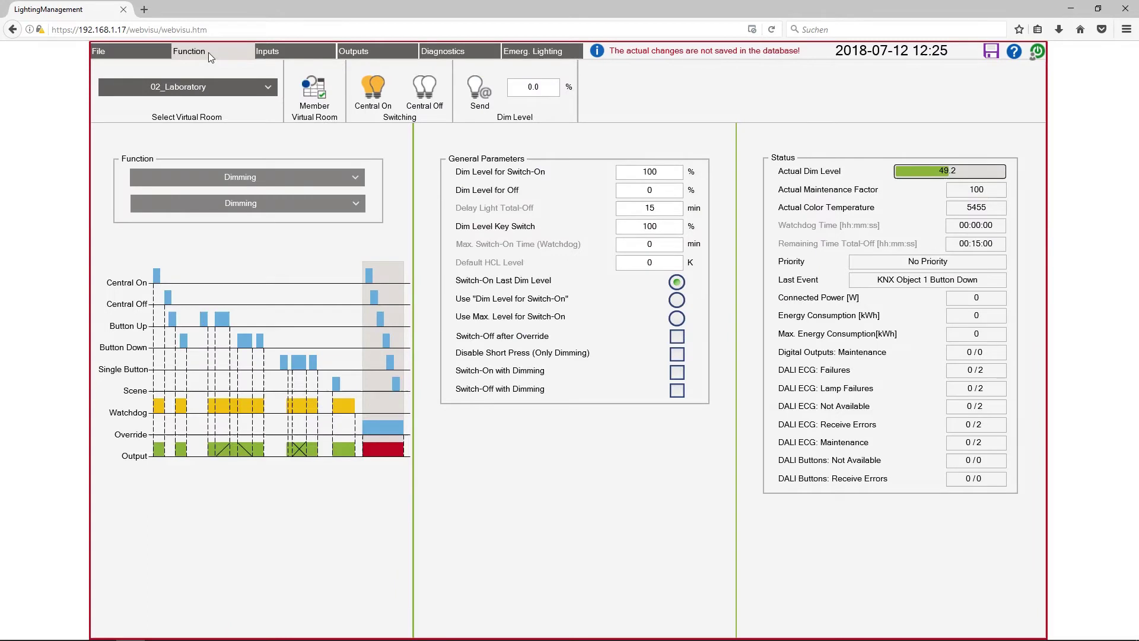